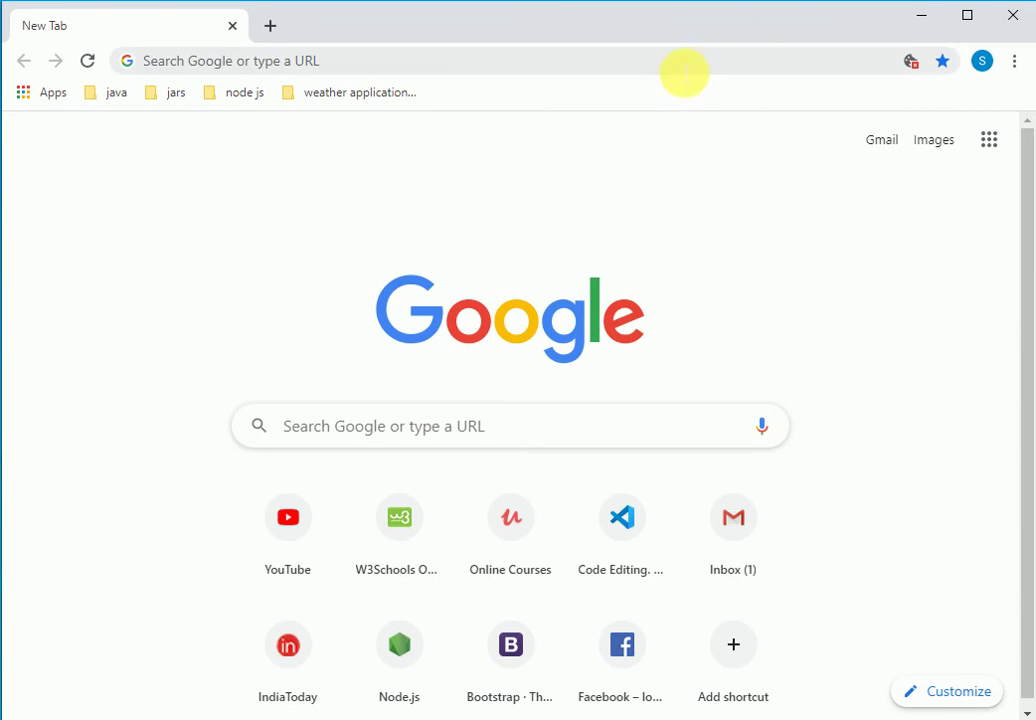
Go to code.visualstudio.com and open the Visual Studio Code download page.
click(682, 62)
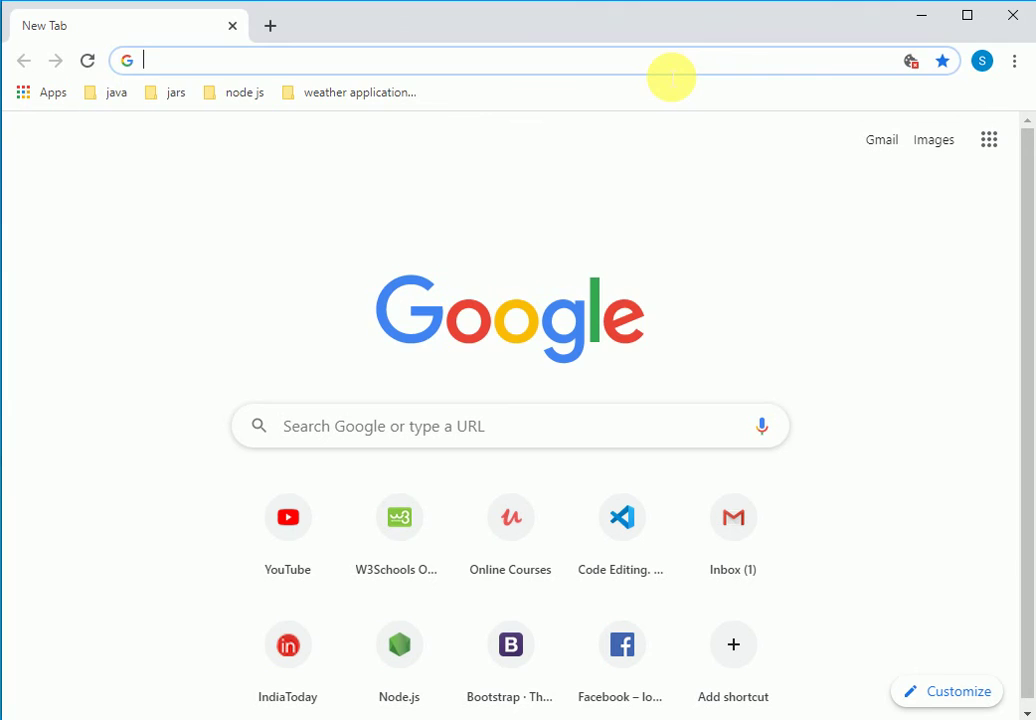
text(code.)
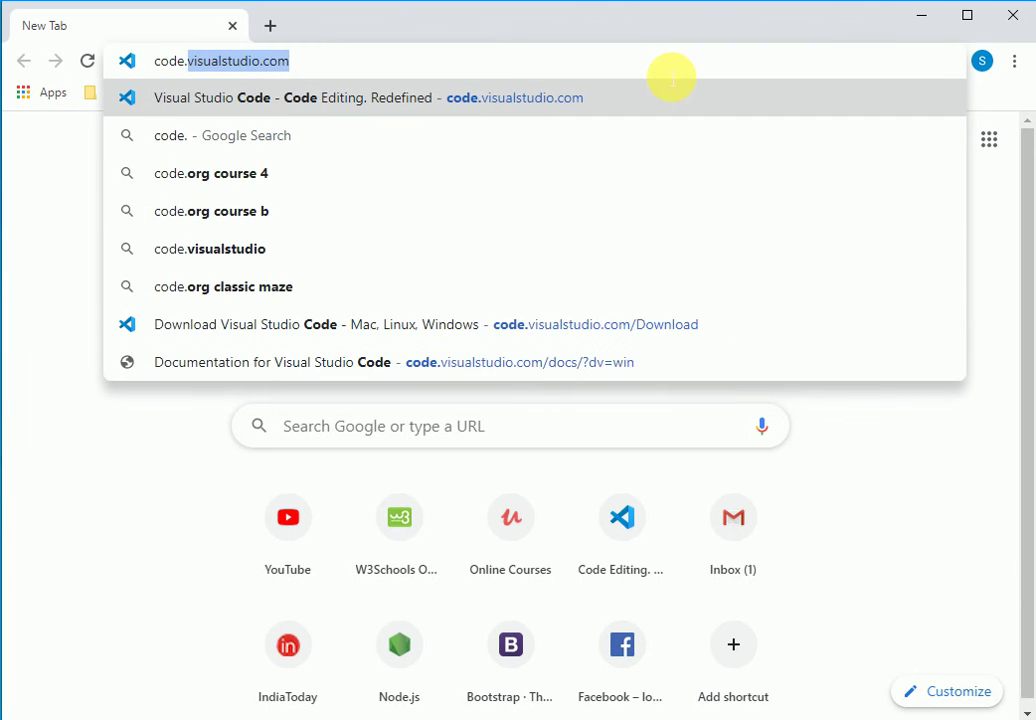
key(Return)
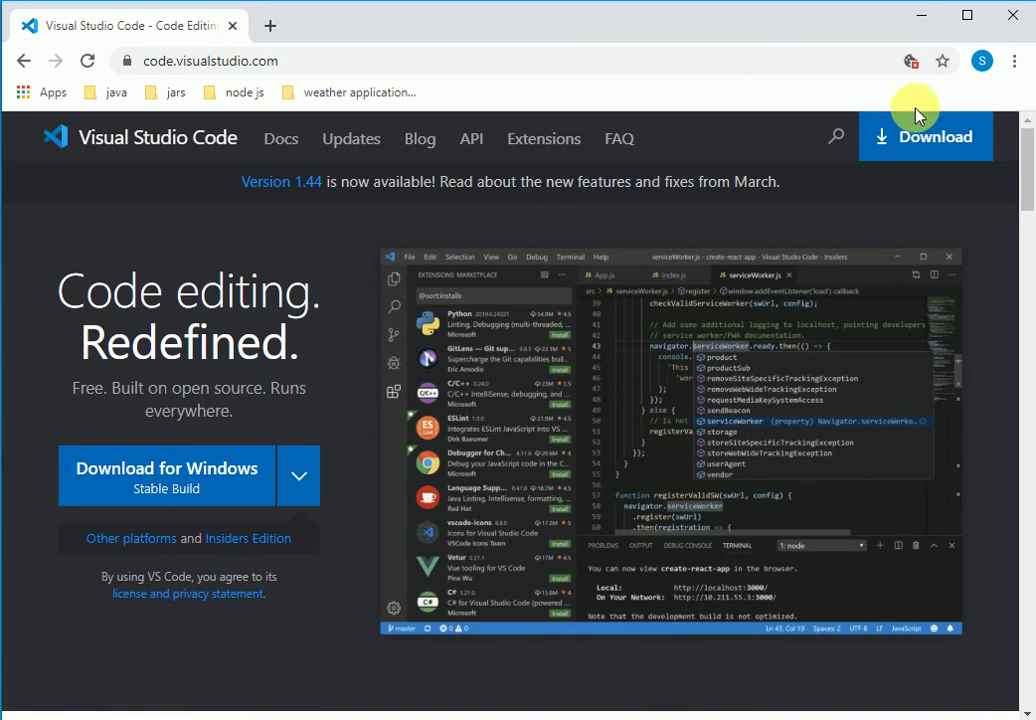
click(924, 148)
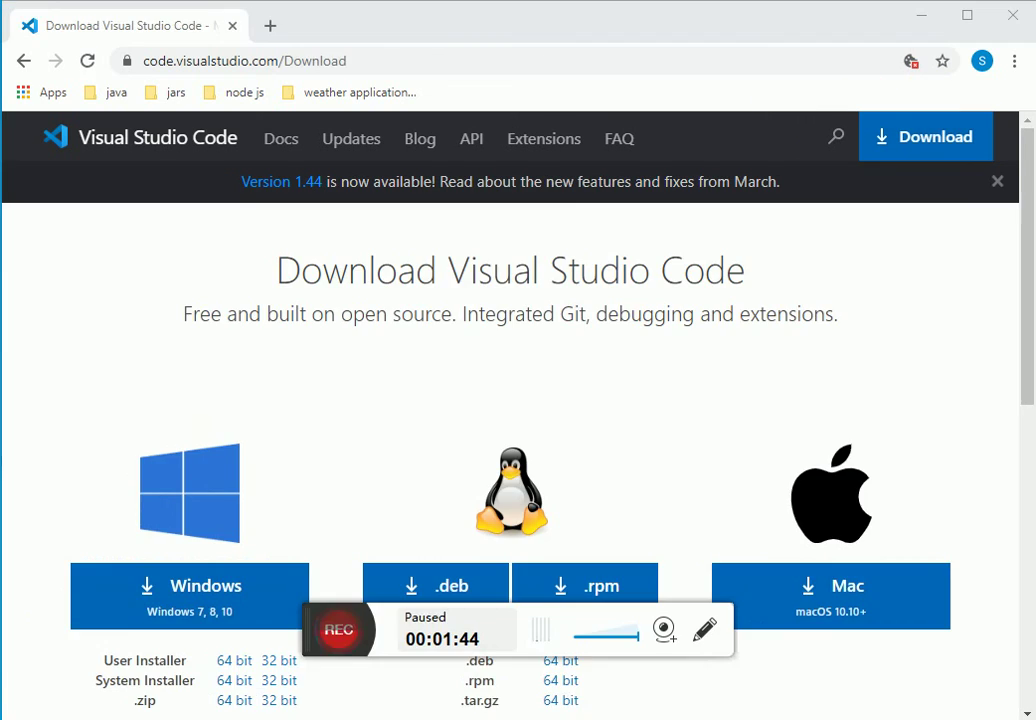
Download the Windows version of Visual Studio Code, saving VSCodeUserSetup-x64-1.44.2.exe in the Documents folder.
click(335, 625)
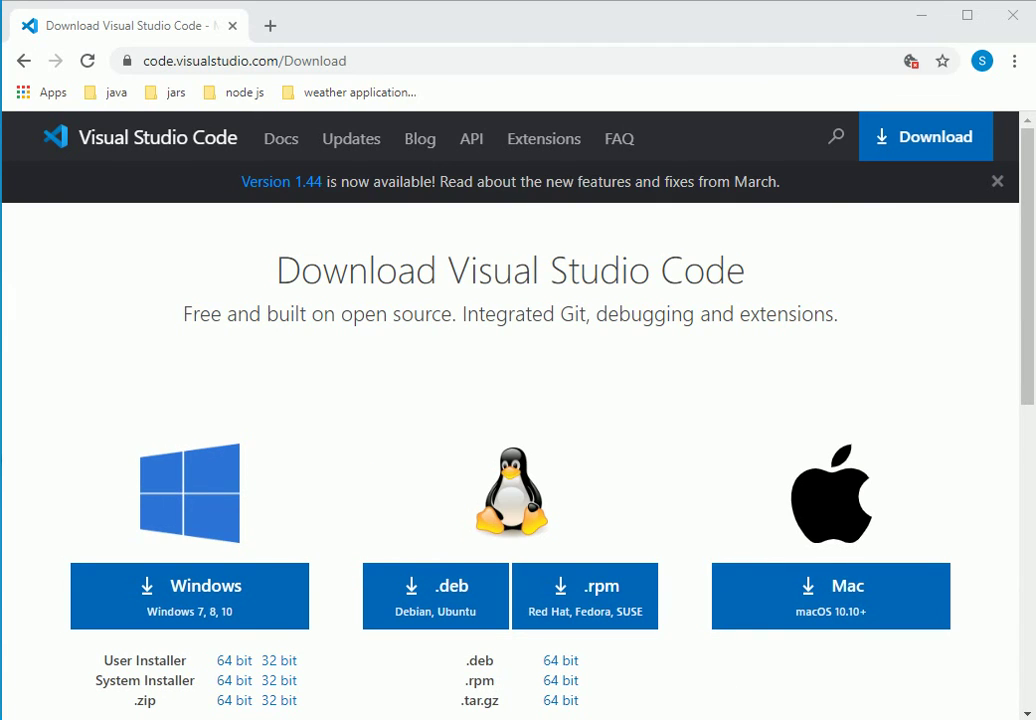
click(238, 616)
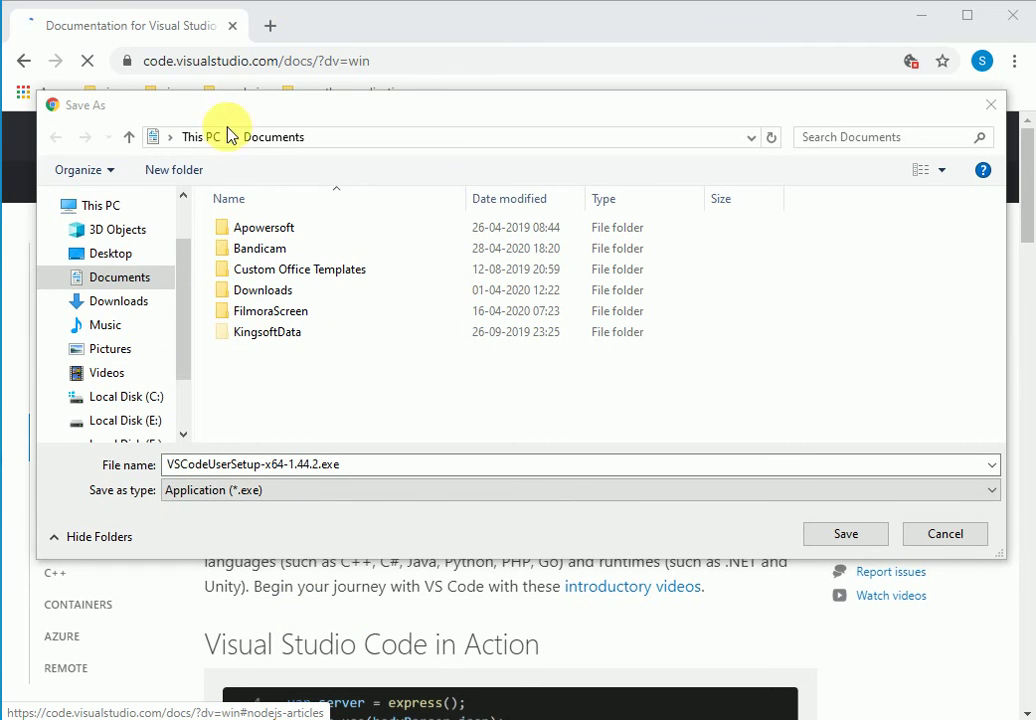
drag(170, 464, 434, 461)
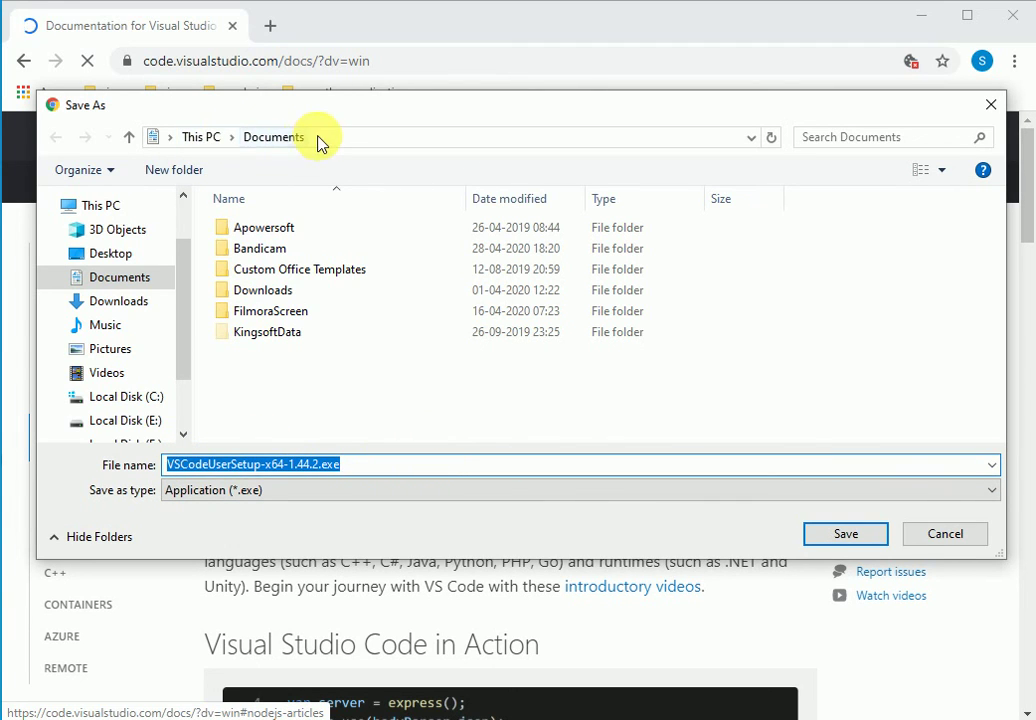
click(342, 376)
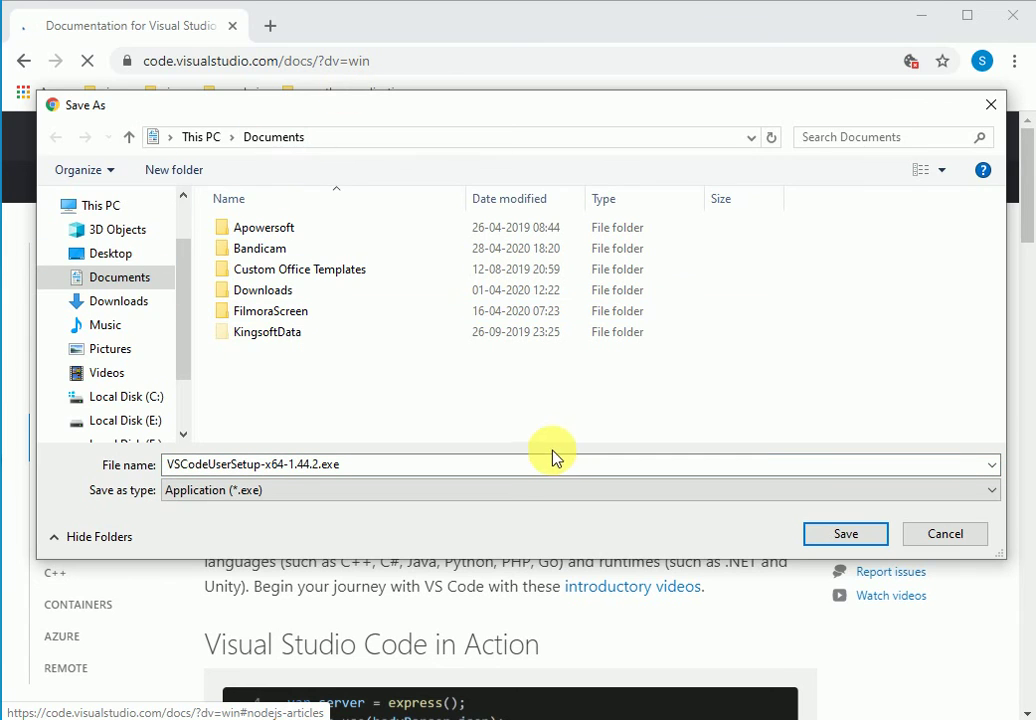
click(857, 549)
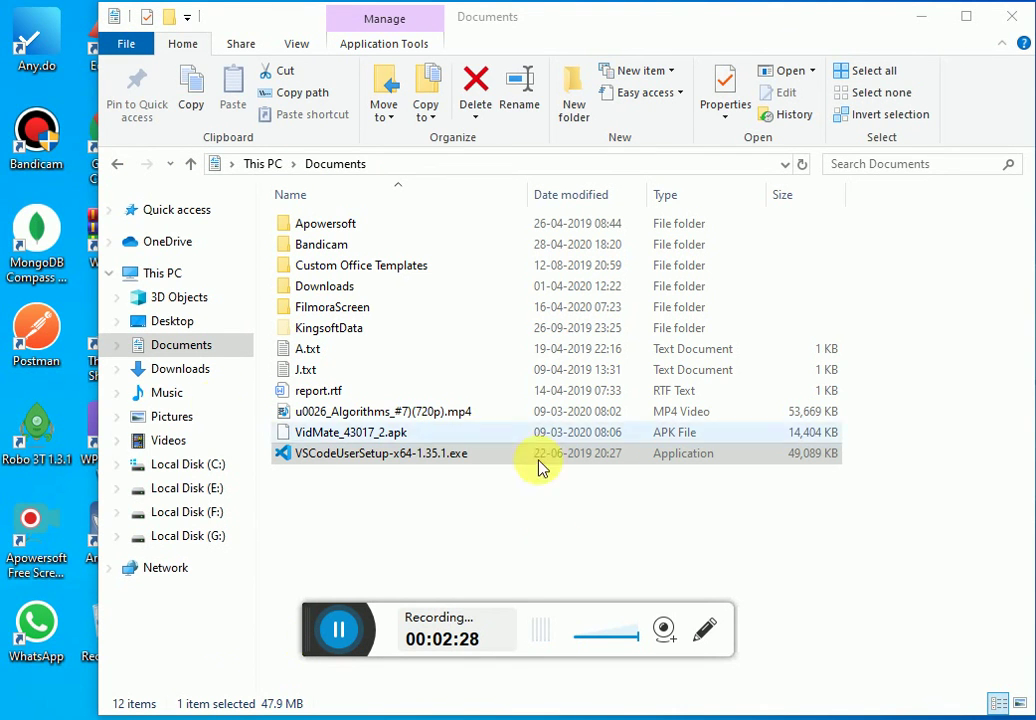
Run VSCodeUserSetup-x64-1.35.1.exe from the Documents folder and accept the license agreement.
click(472, 456)
double_click(472, 456)
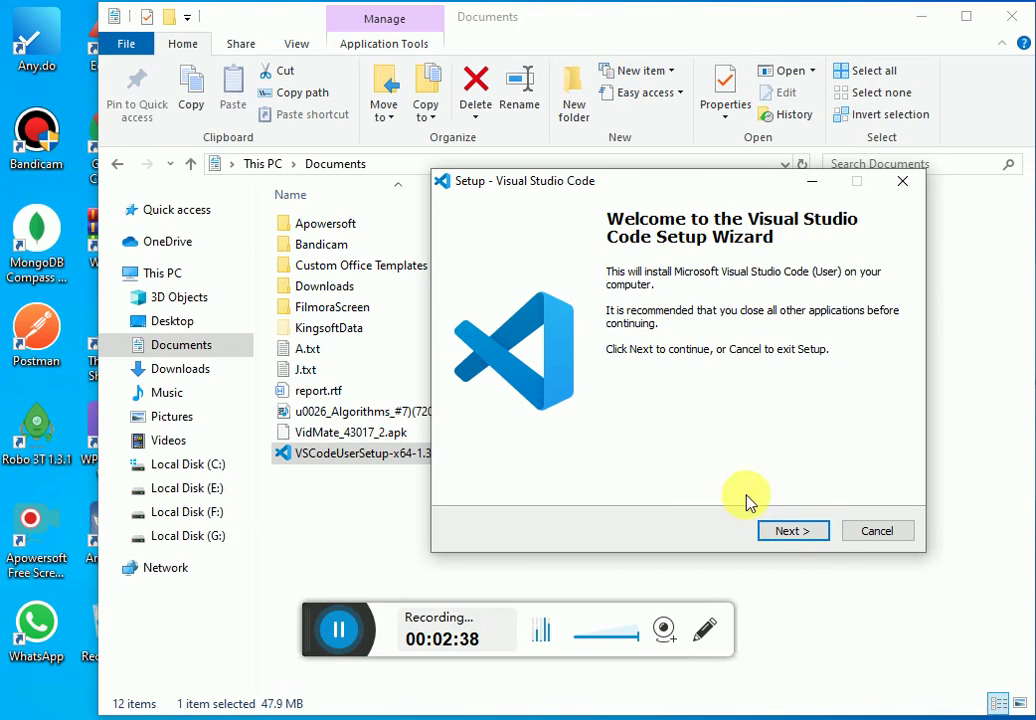
click(790, 534)
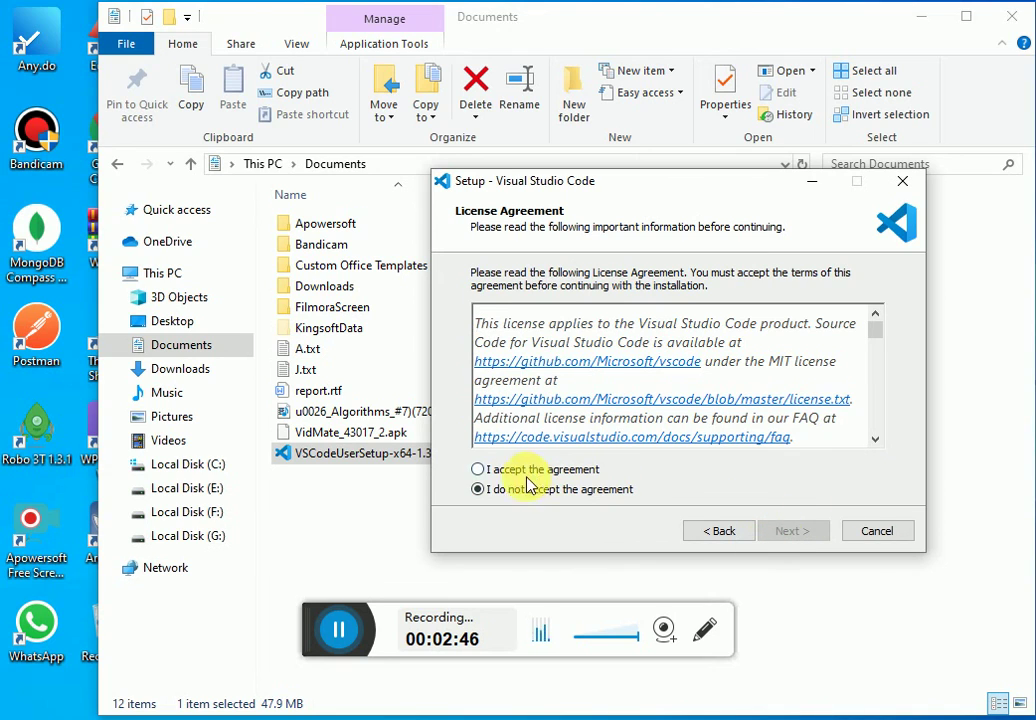
click(478, 469)
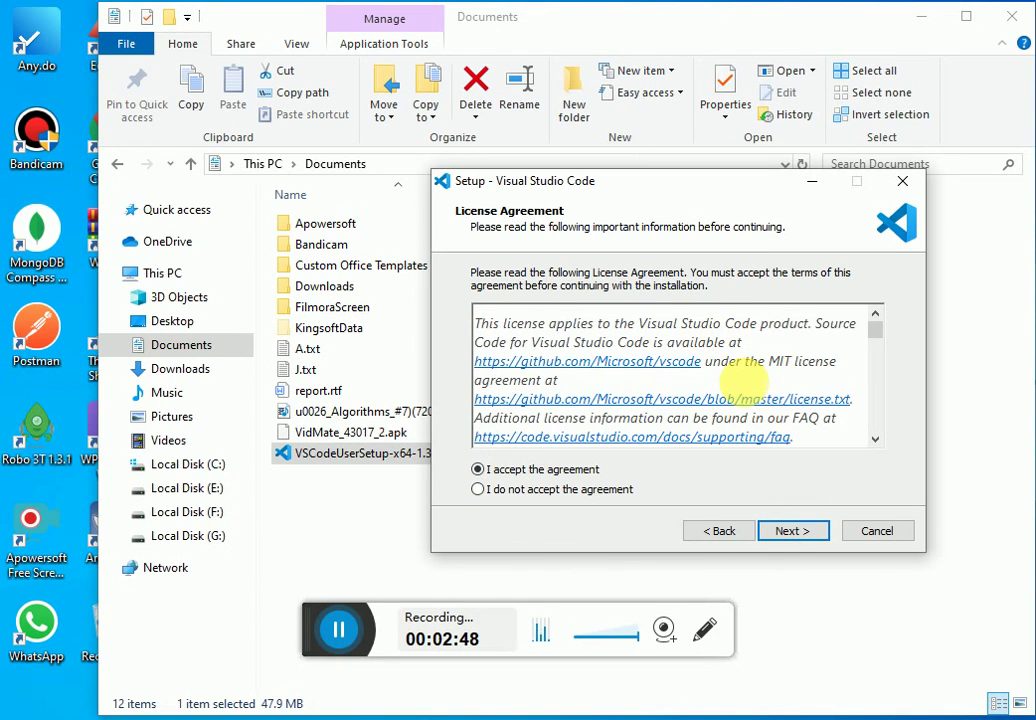
scroll(814, 380, down, 6)
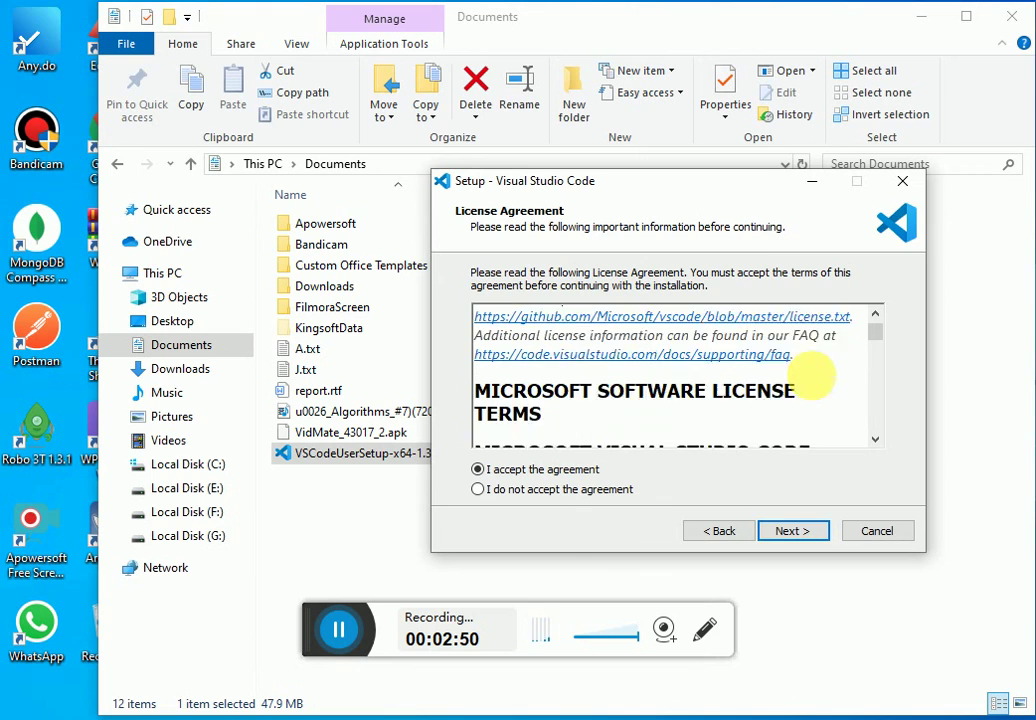
scroll(812, 375, up, 6)
click(809, 536)
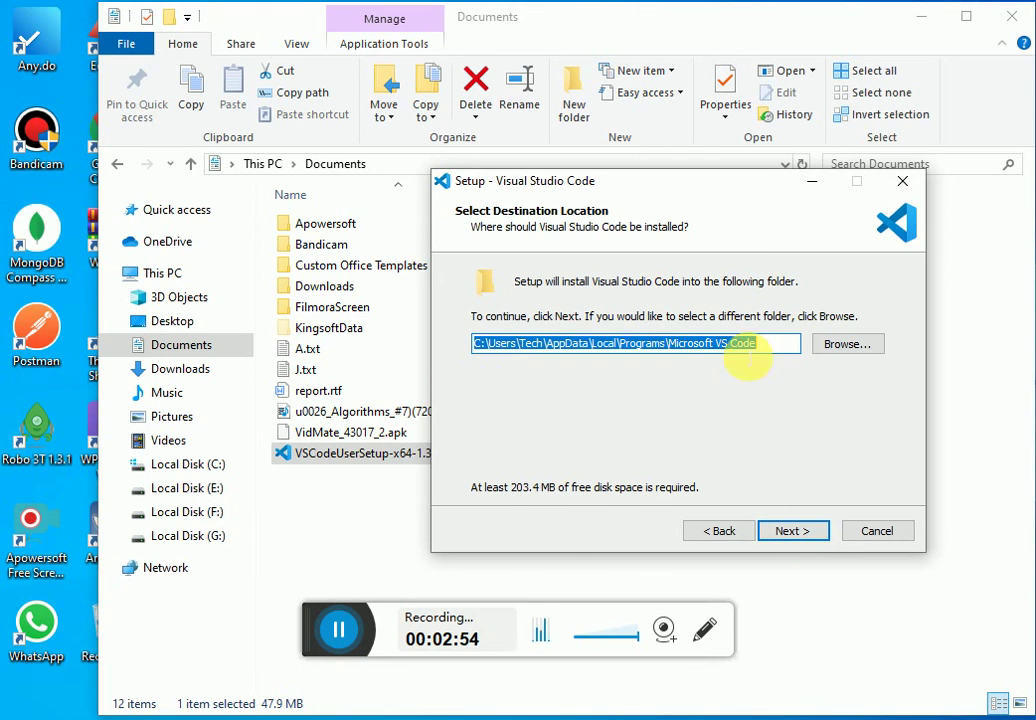
Install Visual Studio Code with the default folders and an additional desktop icon, launching it when setup finishes.
click(810, 535)
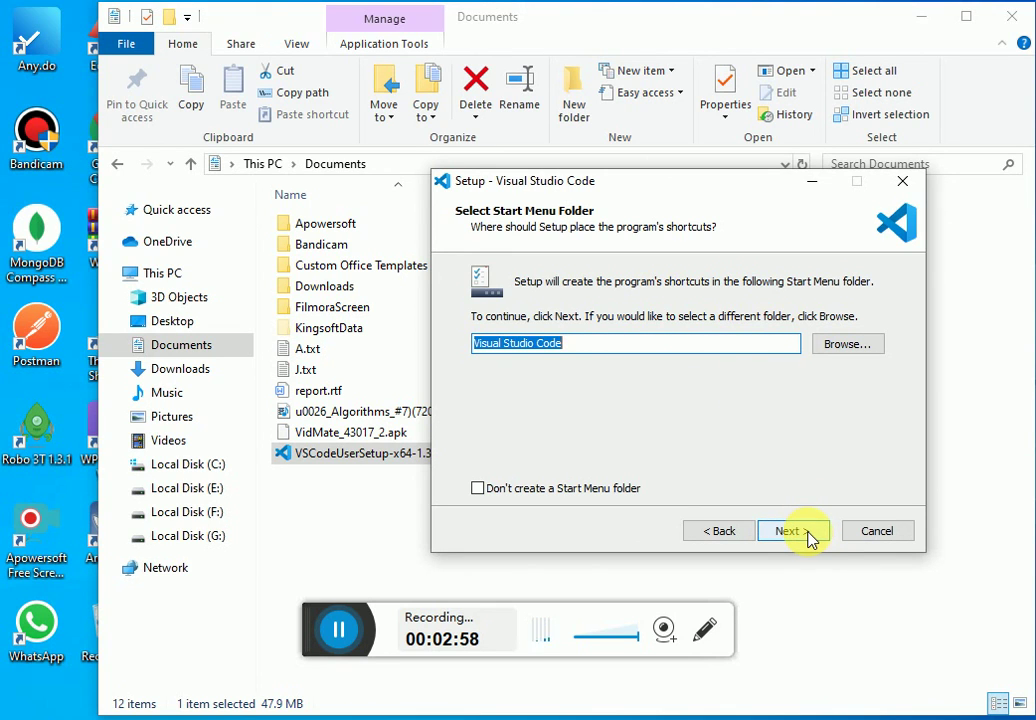
click(809, 535)
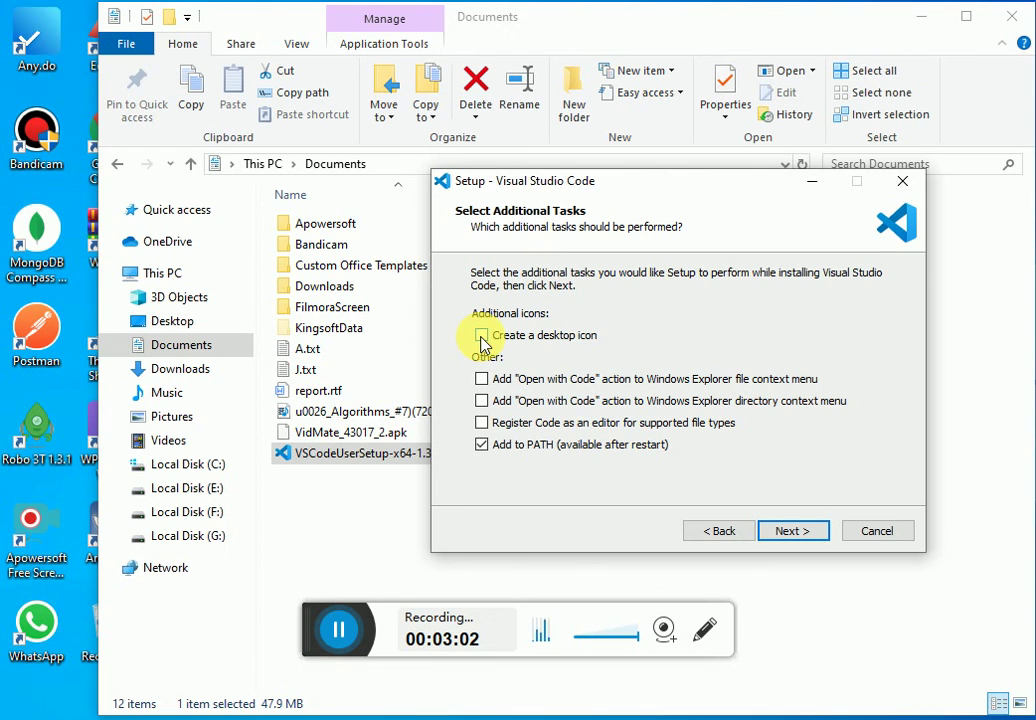
click(482, 336)
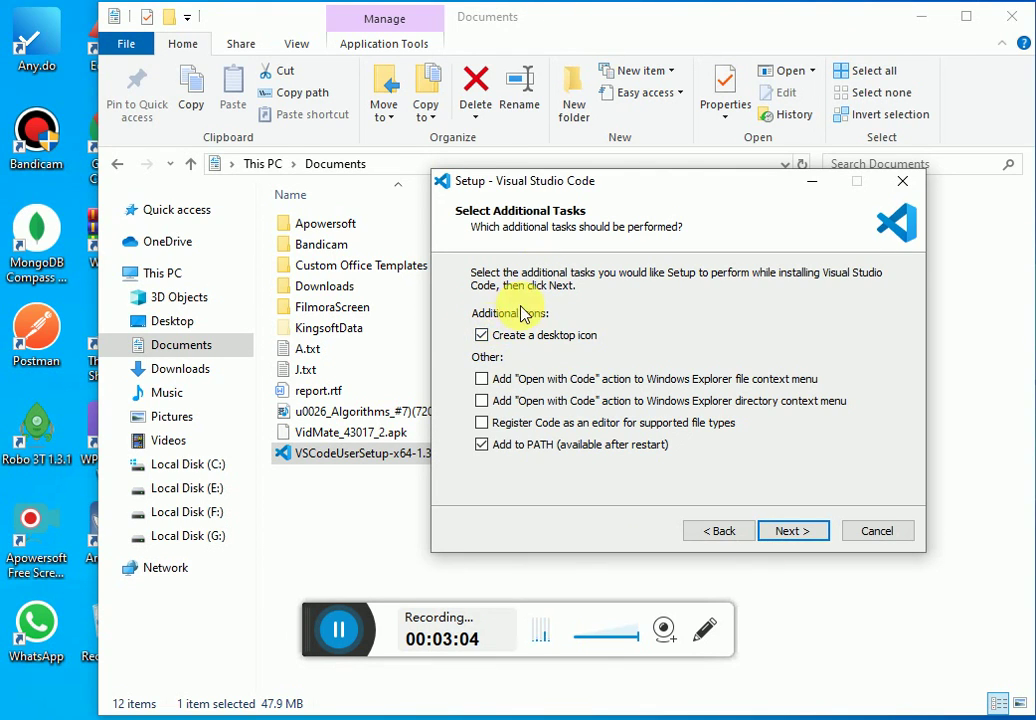
click(794, 537)
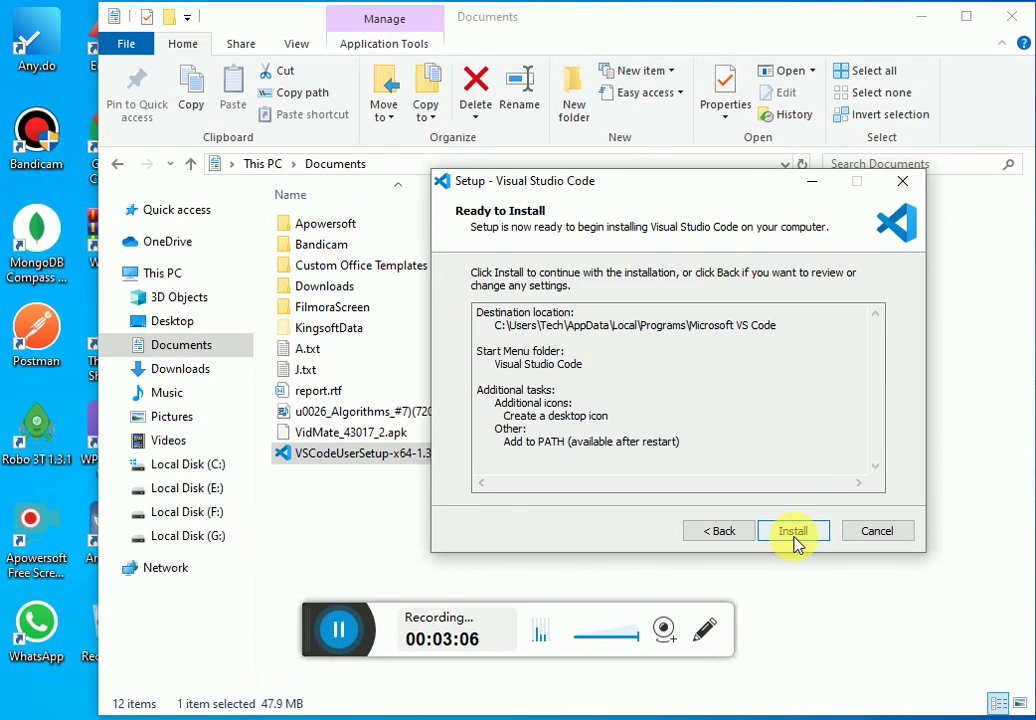
click(796, 540)
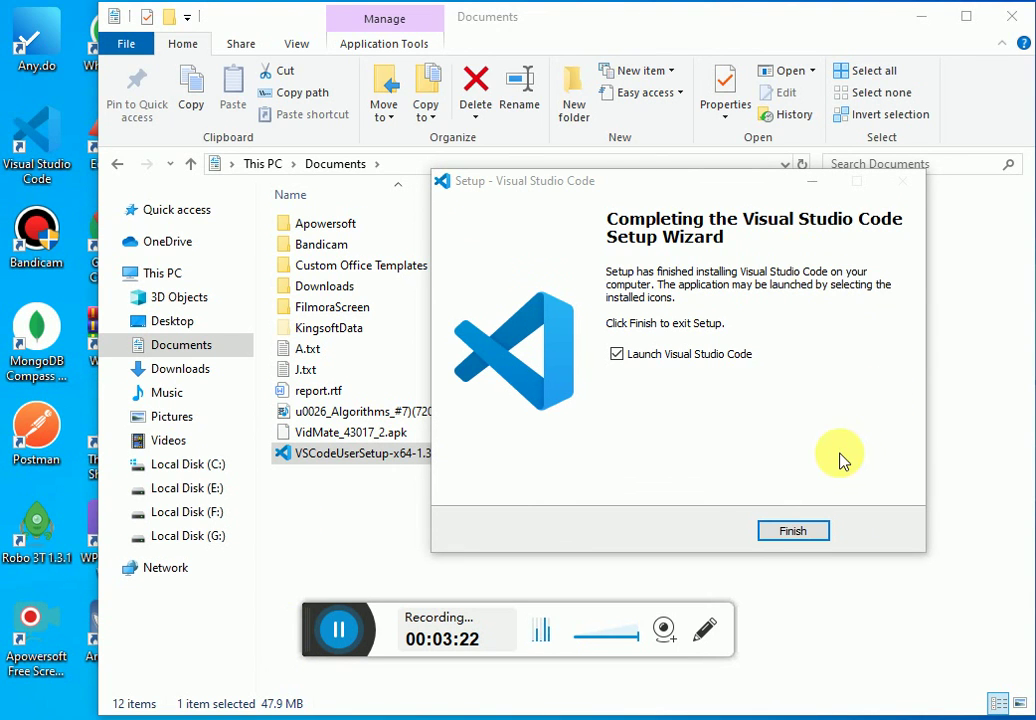
click(815, 533)
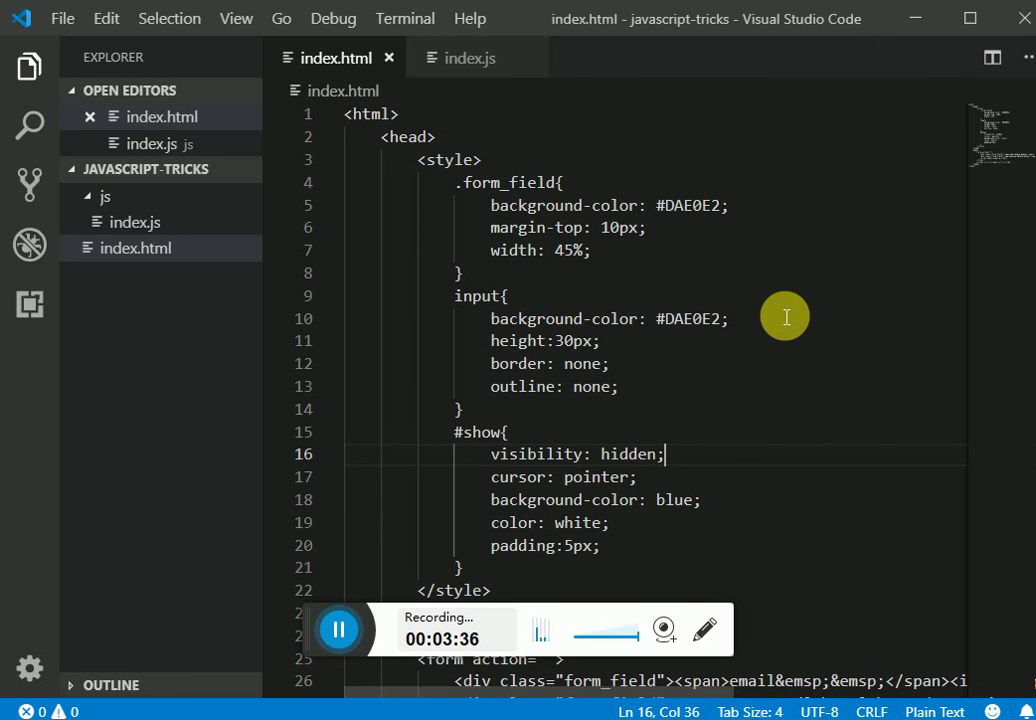
Look through the code of index.html from the style rules to the closing html tag.
click(566, 460)
scroll(331, 277, down, 5)
click(486, 276)
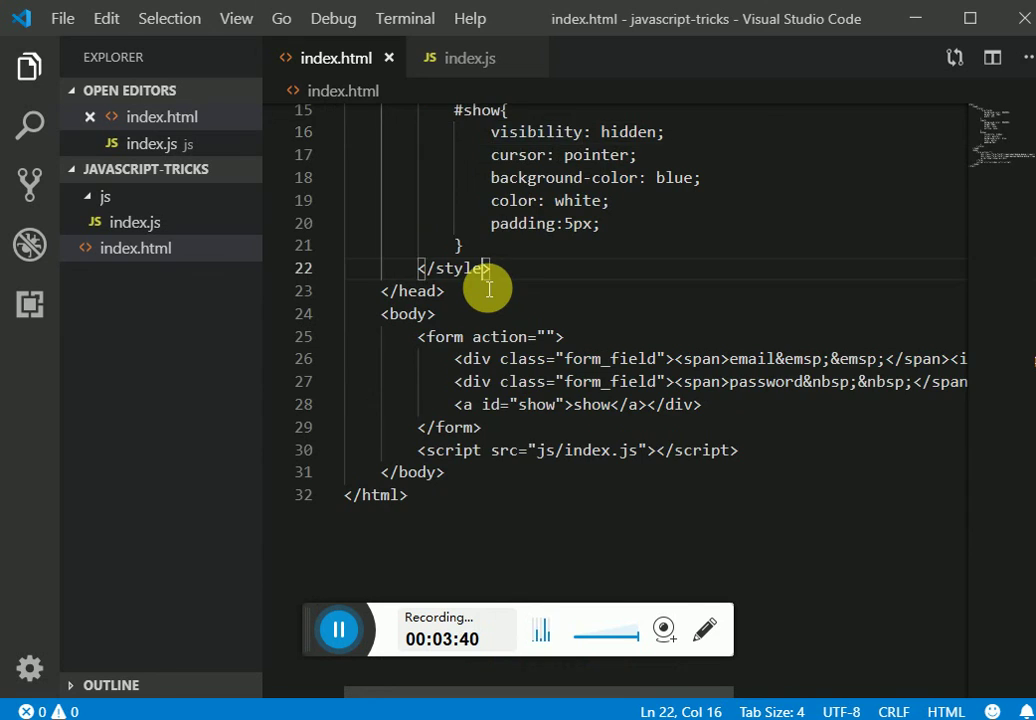
scroll(489, 290, up, 5)
scroll(488, 290, down, 10)
scroll(488, 290, up, 6)
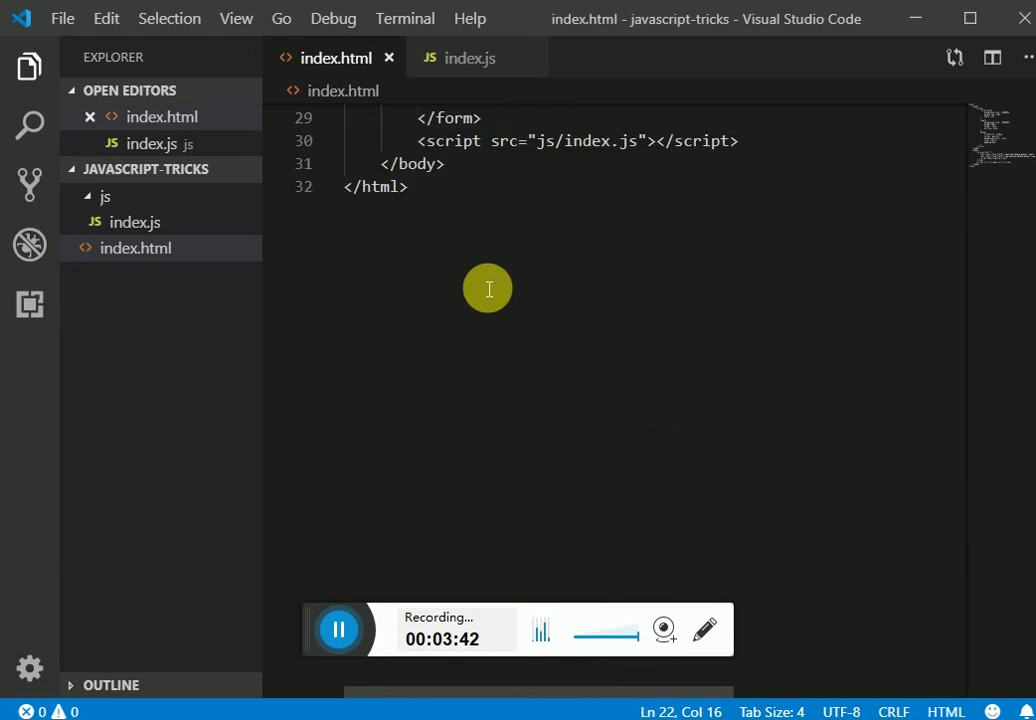
scroll(488, 290, down, 6)
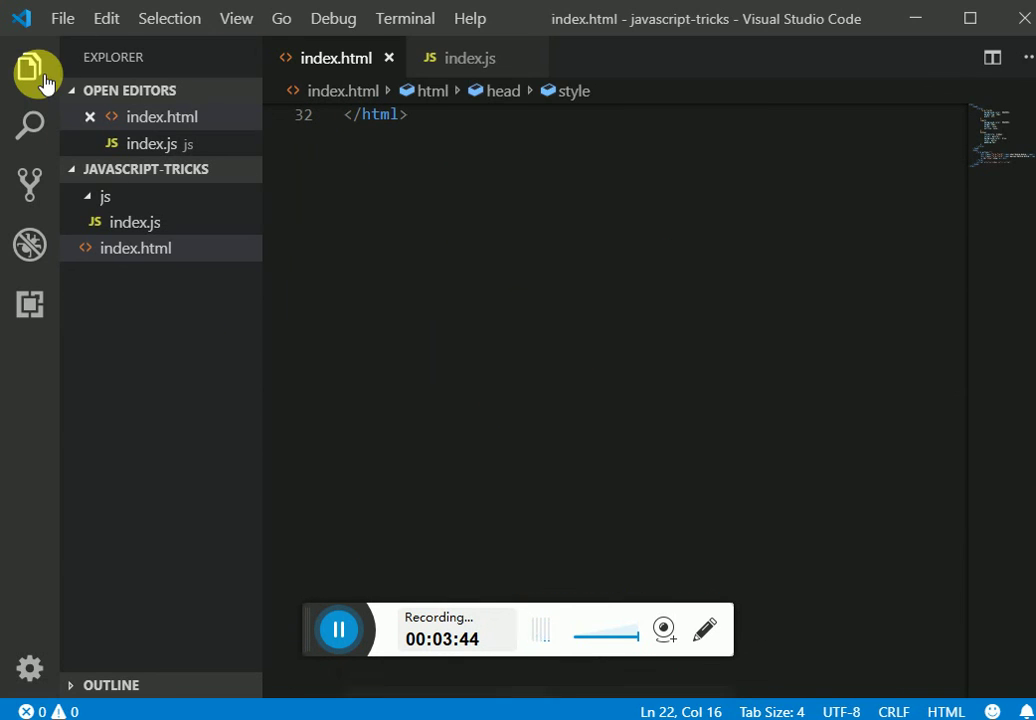
Look at the project's file explorer and the File commands, and show the extensions list.
click(35, 73)
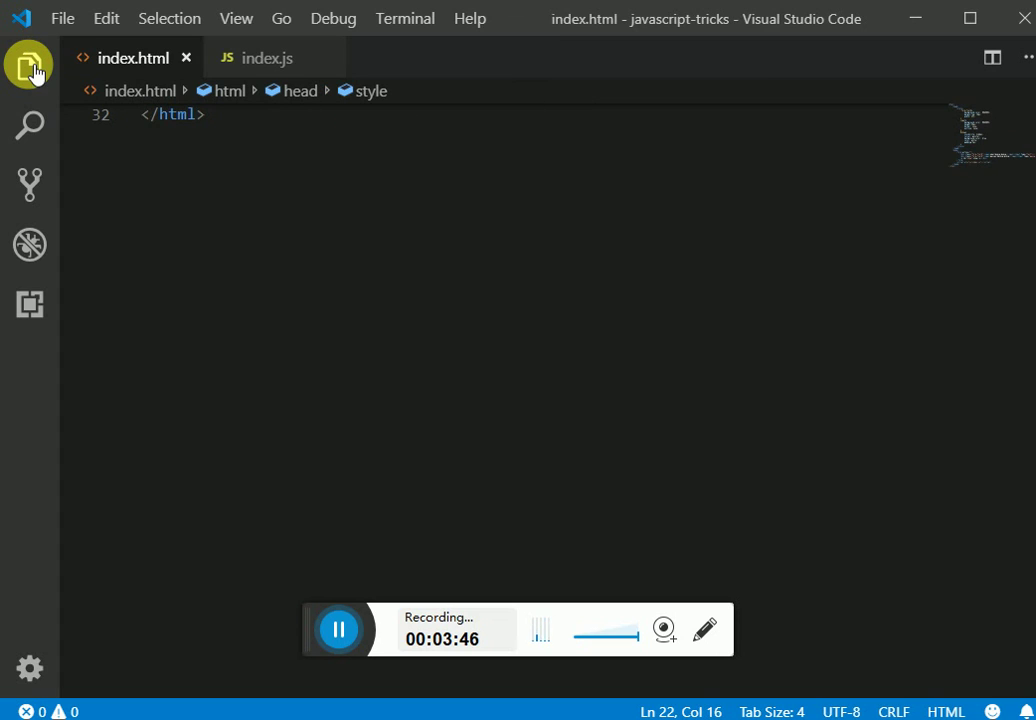
click(37, 71)
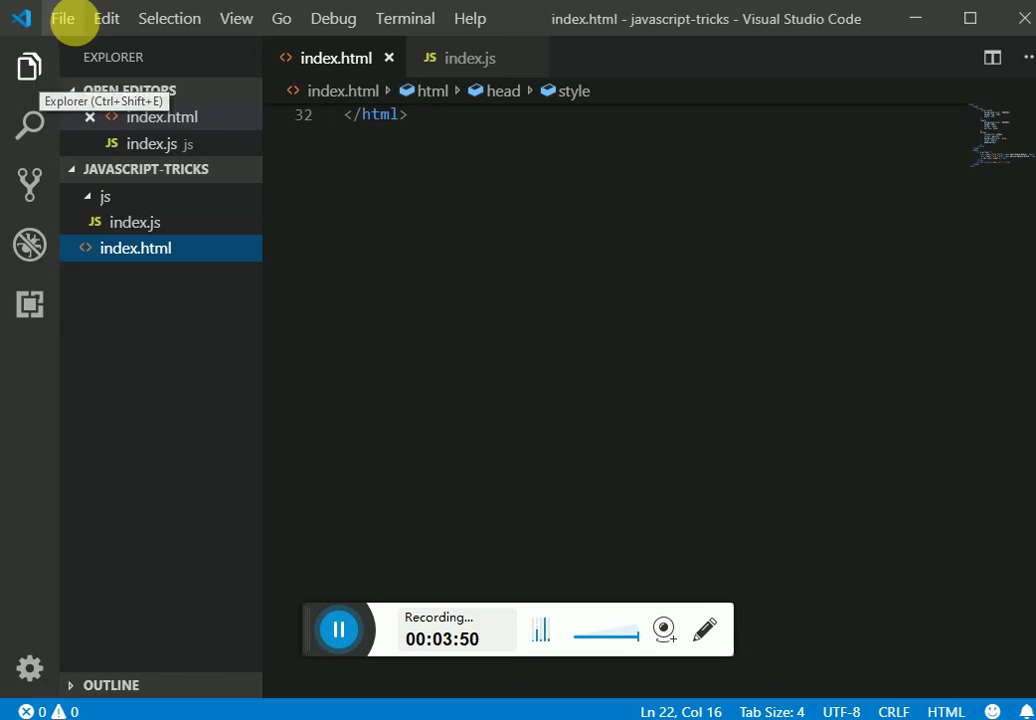
click(72, 20)
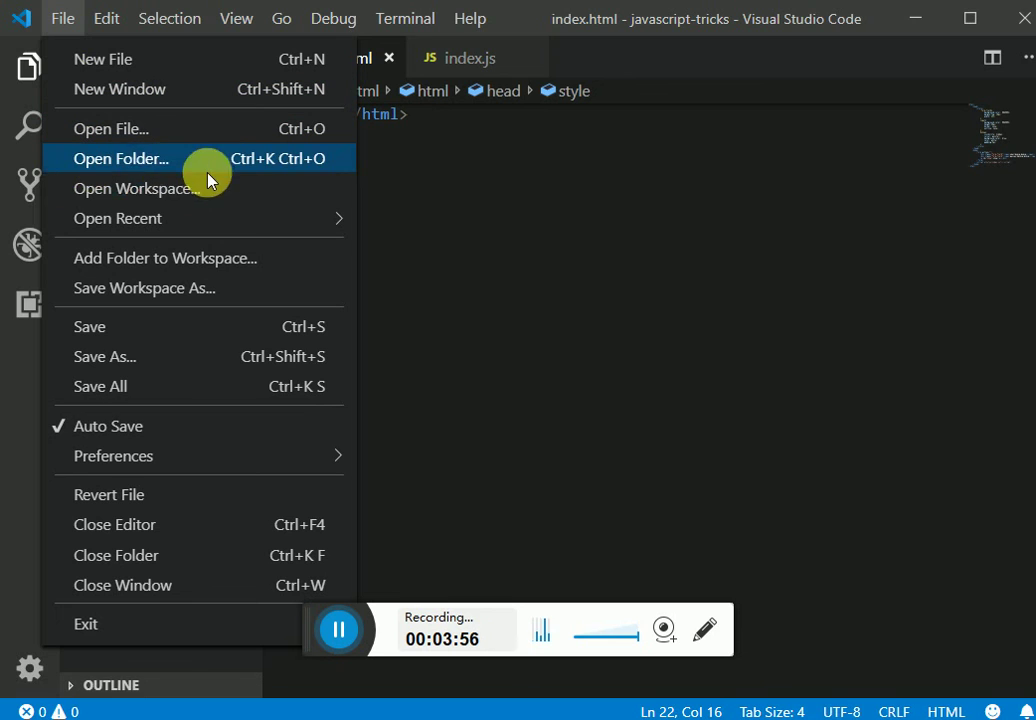
click(671, 231)
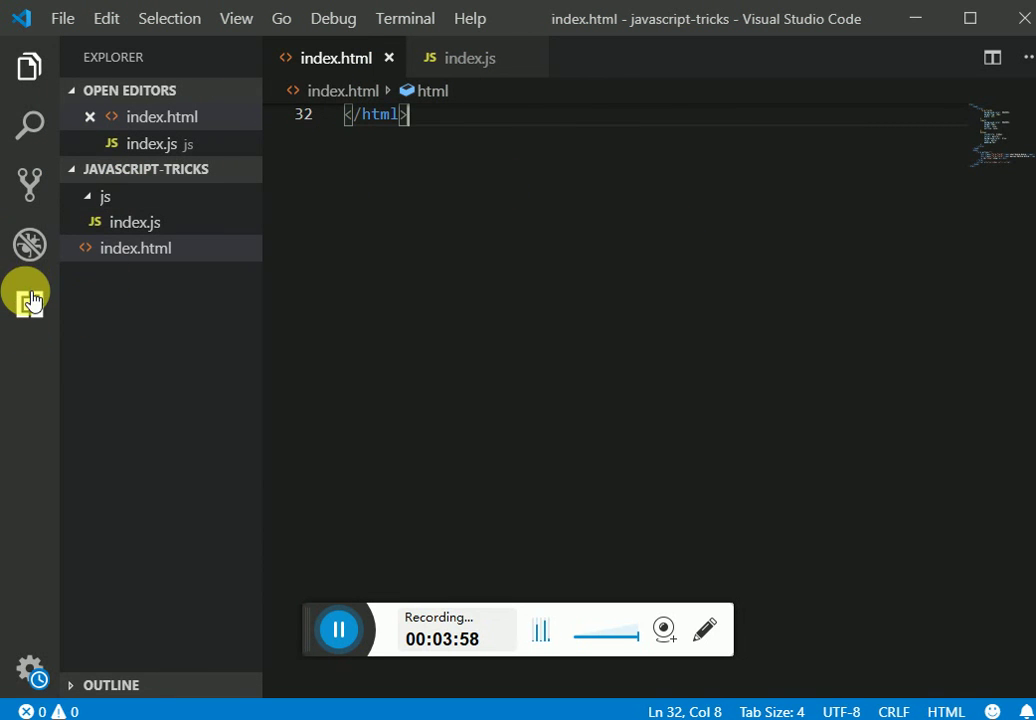
click(30, 300)
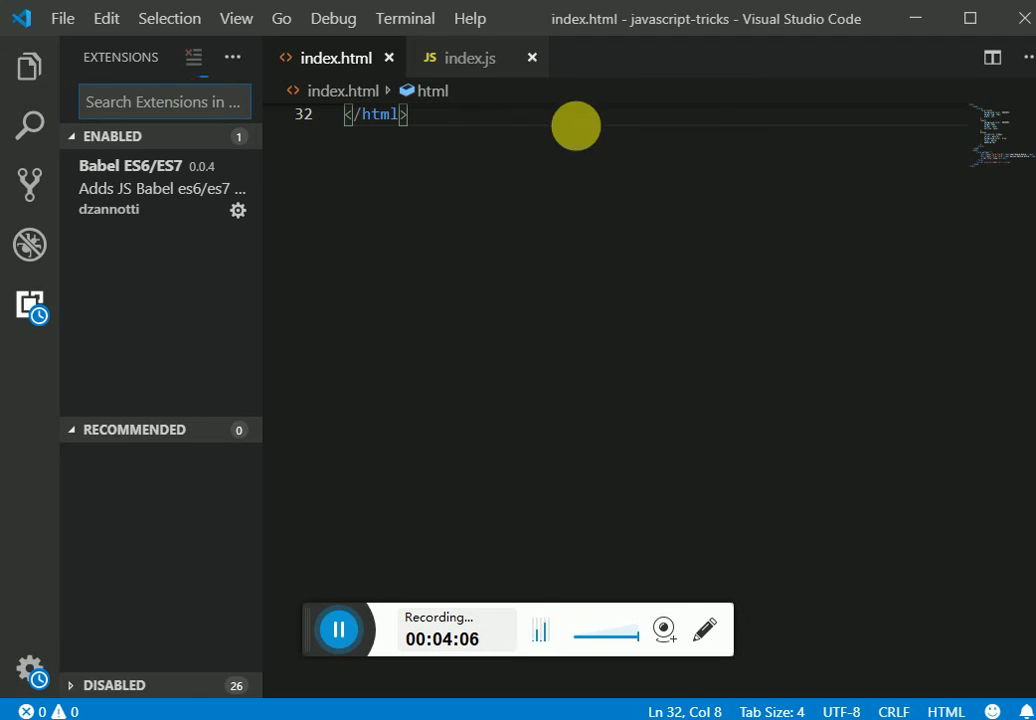
Try expanding the Emmet abbreviation div on a new line after the closing html tag in index.html.
click(517, 137)
key(Return)
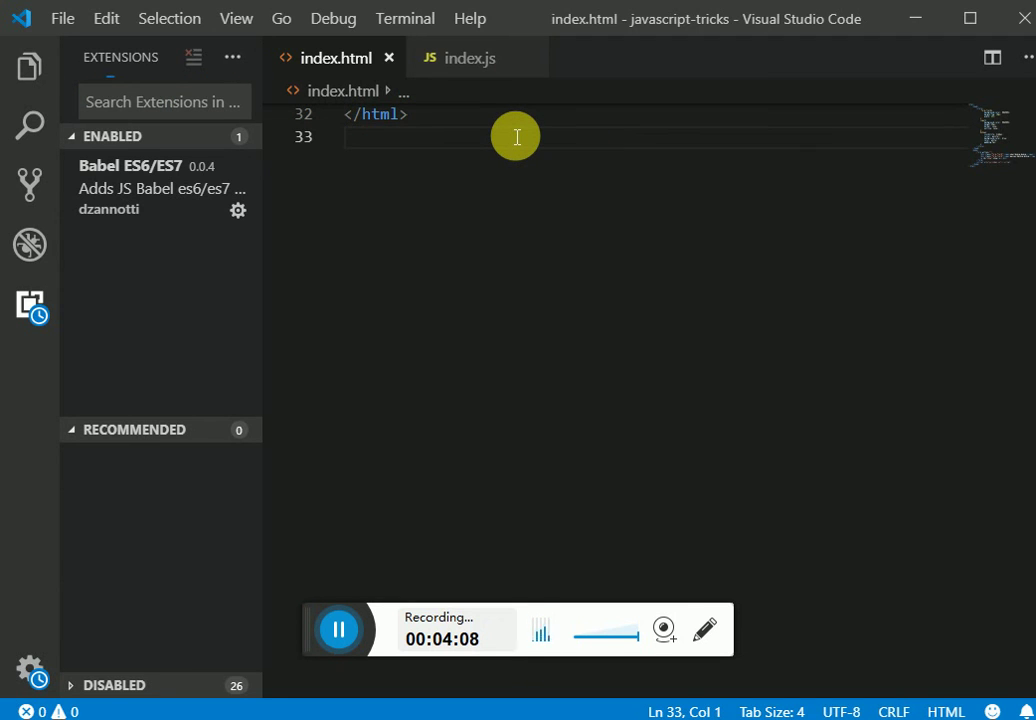
text(div)
key(shift+Left)
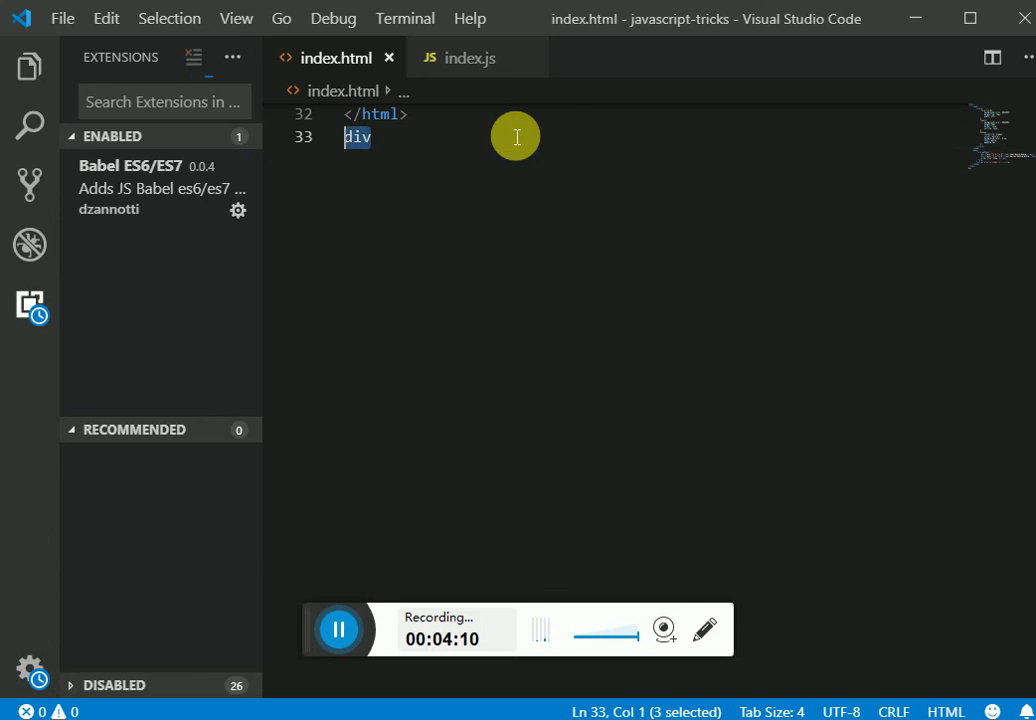
click(517, 137)
text(v)
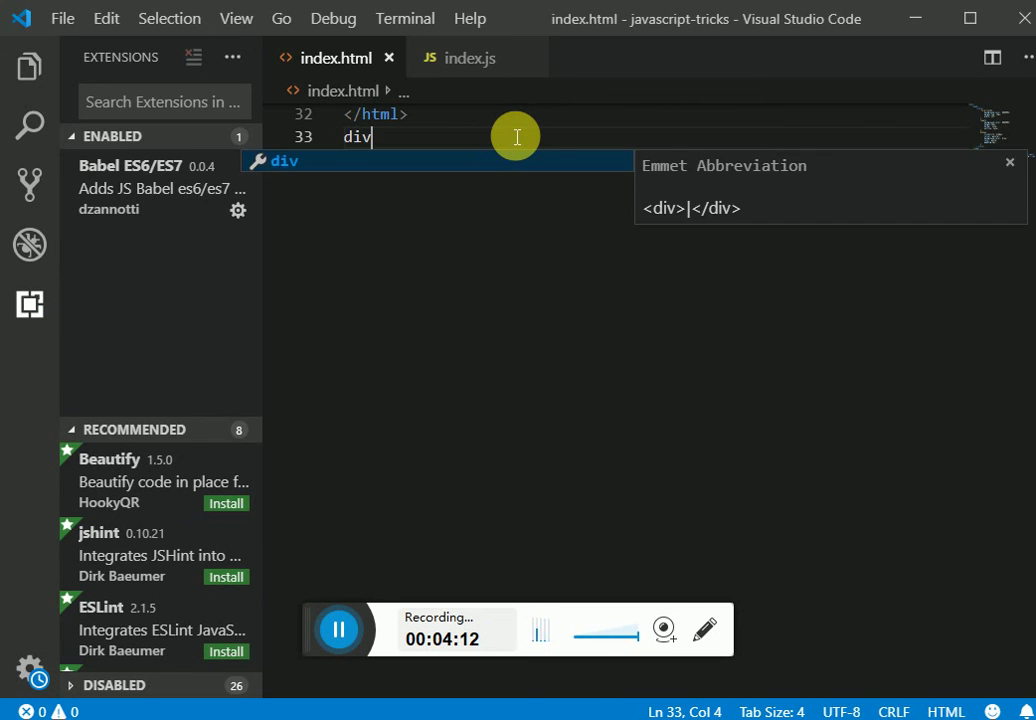
key(Tab)
key(BackSpace)
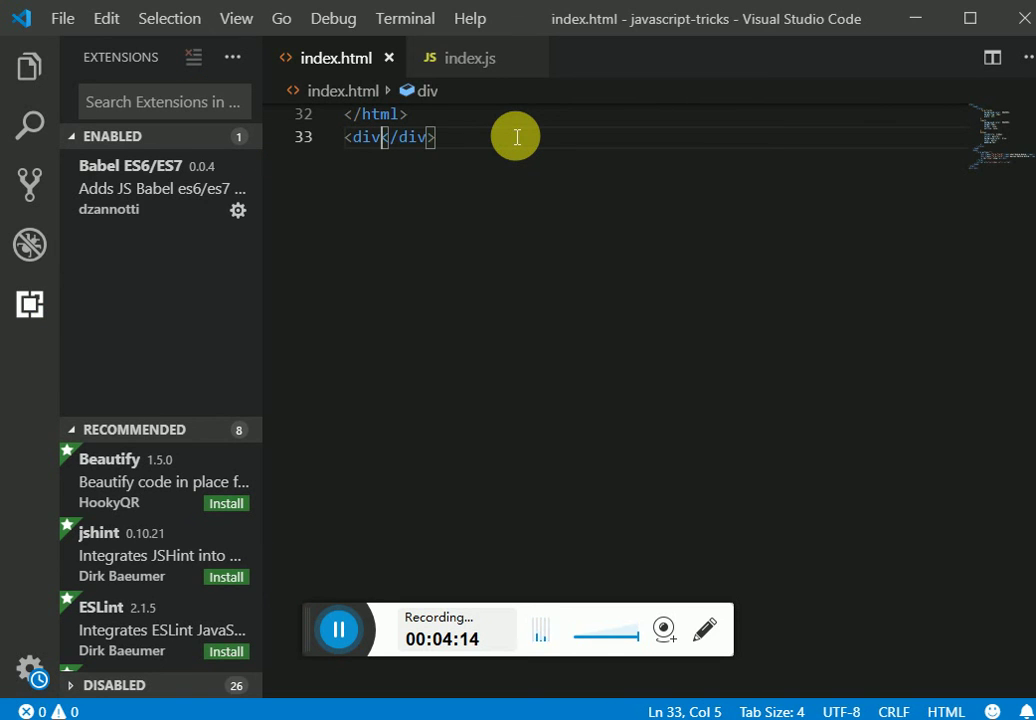
Undo the div insertion after the closing html tag and return to the start of index.html.
key(ctrl+z)
key(ctrl+z)
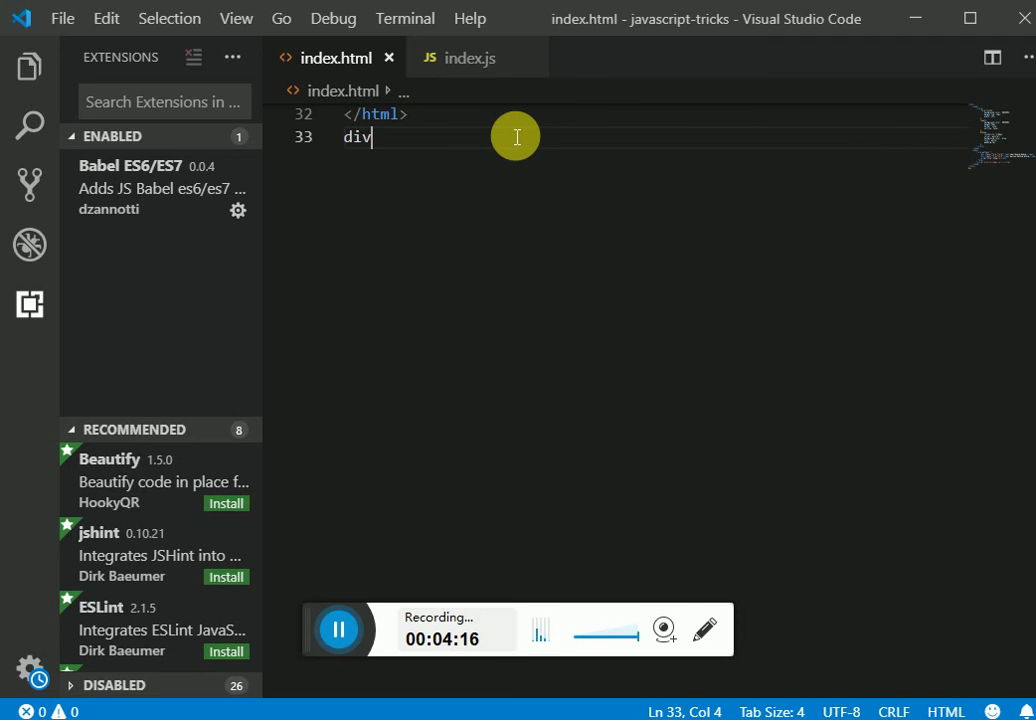
key(ctrl+z)
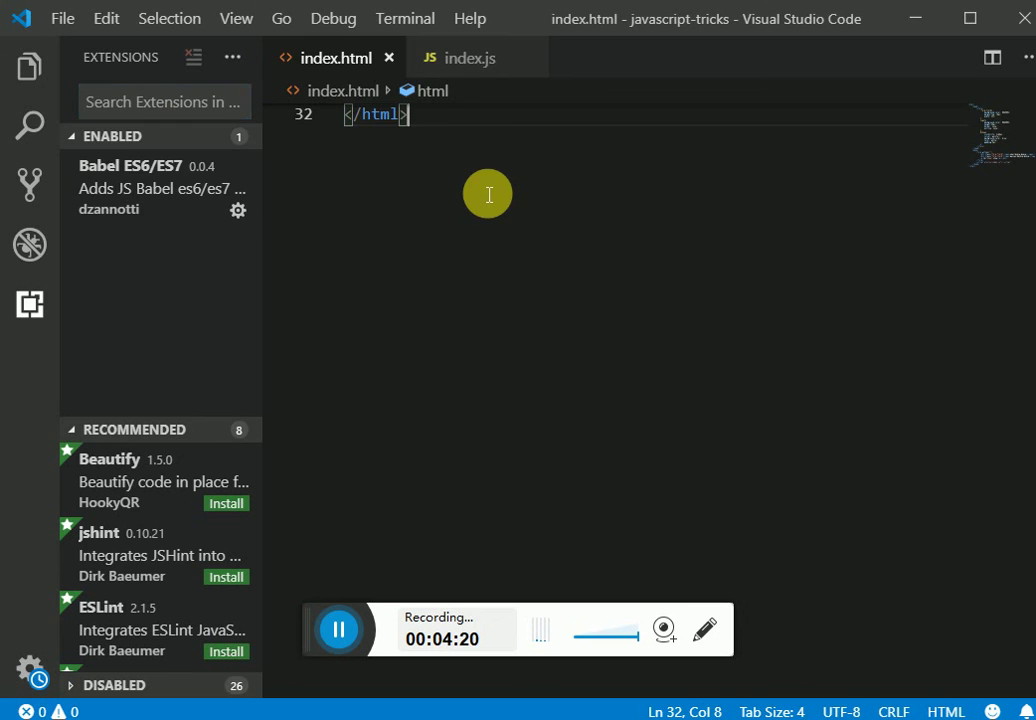
click(511, 291)
scroll(511, 291, up, 10)
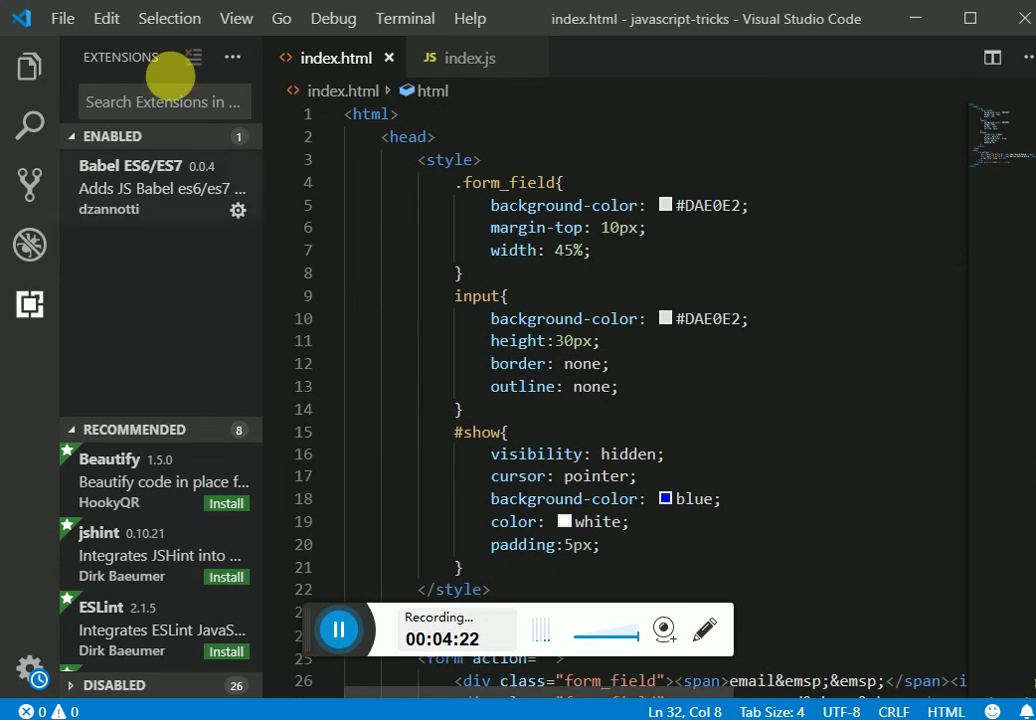
click(754, 372)
scroll(756, 380, down, 10)
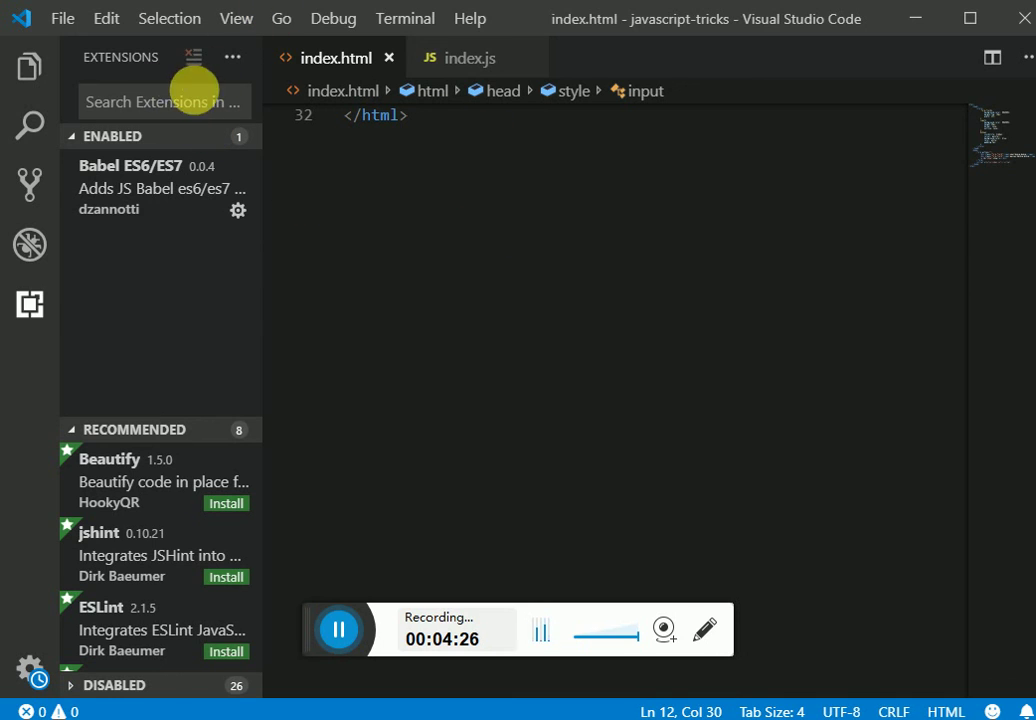
click(210, 108)
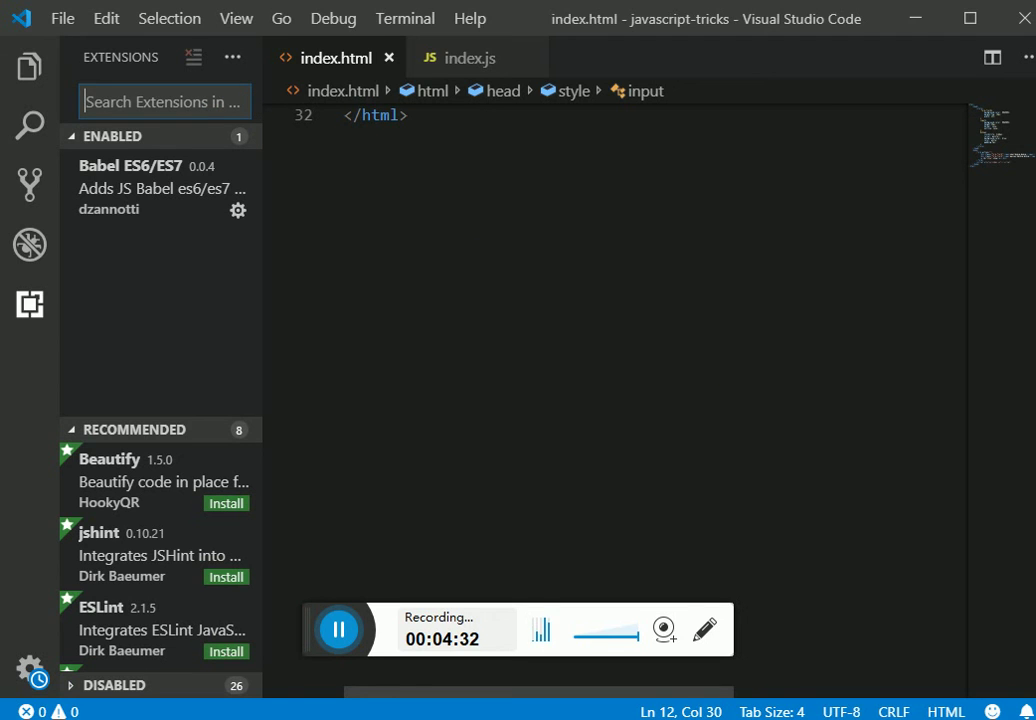
click(162, 104)
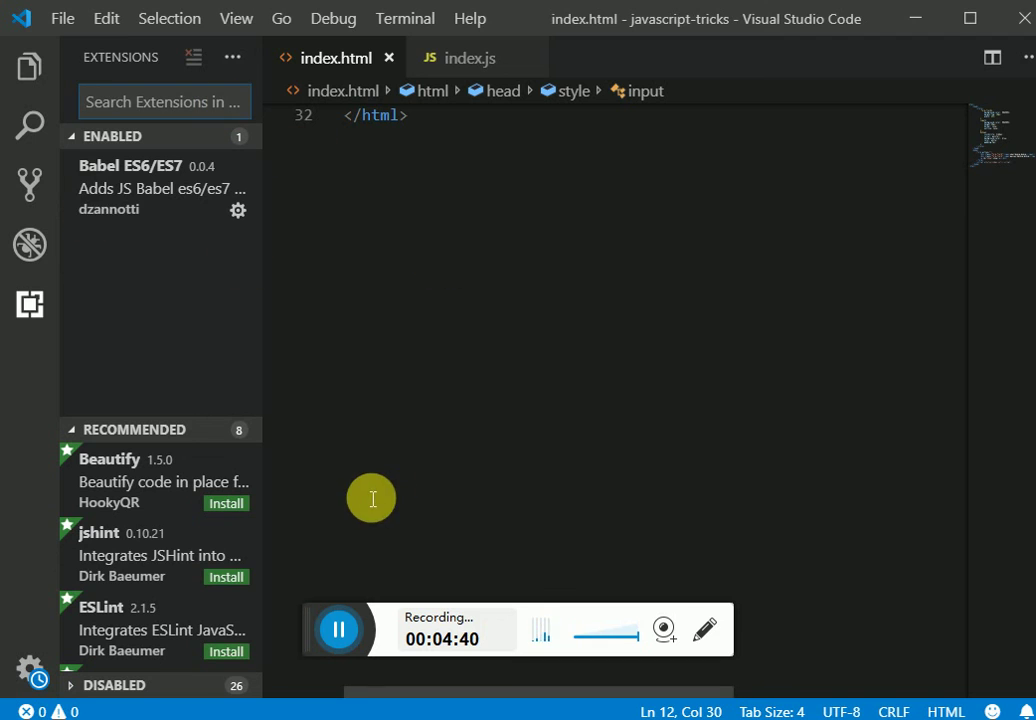
click(409, 384)
scroll(410, 386, up, 10)
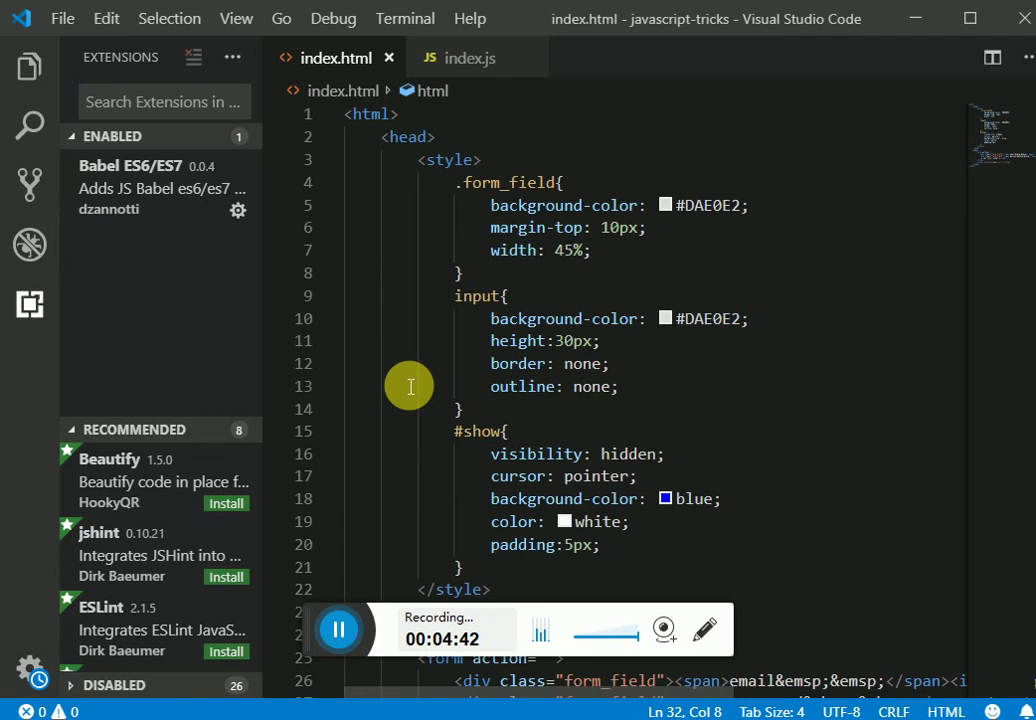
scroll(410, 386, down, 10)
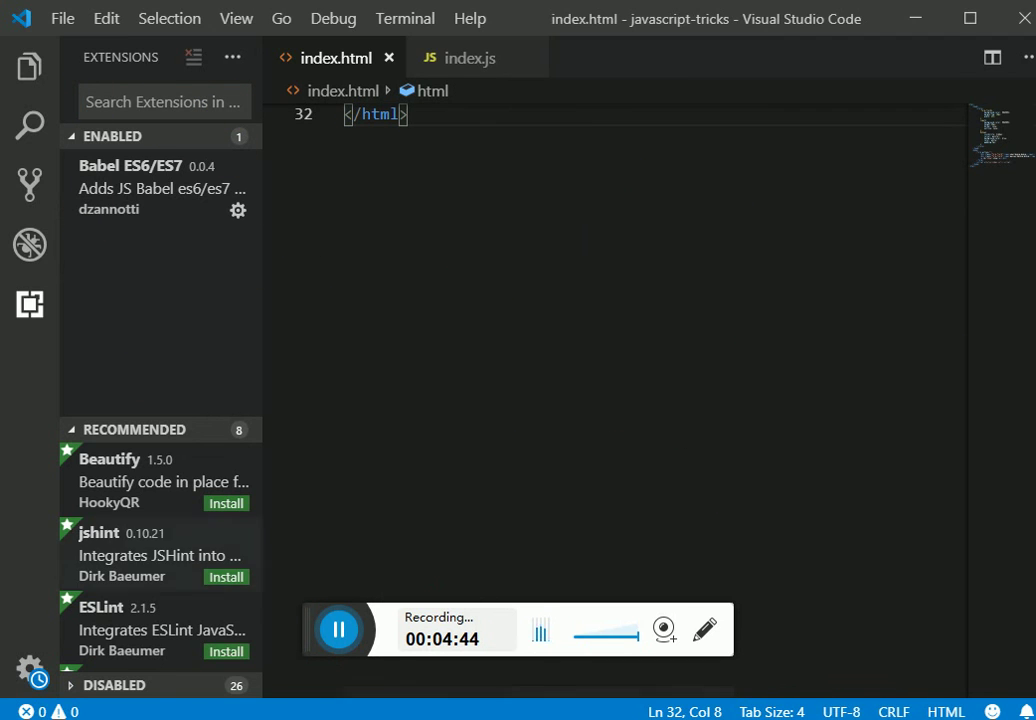
click(563, 469)
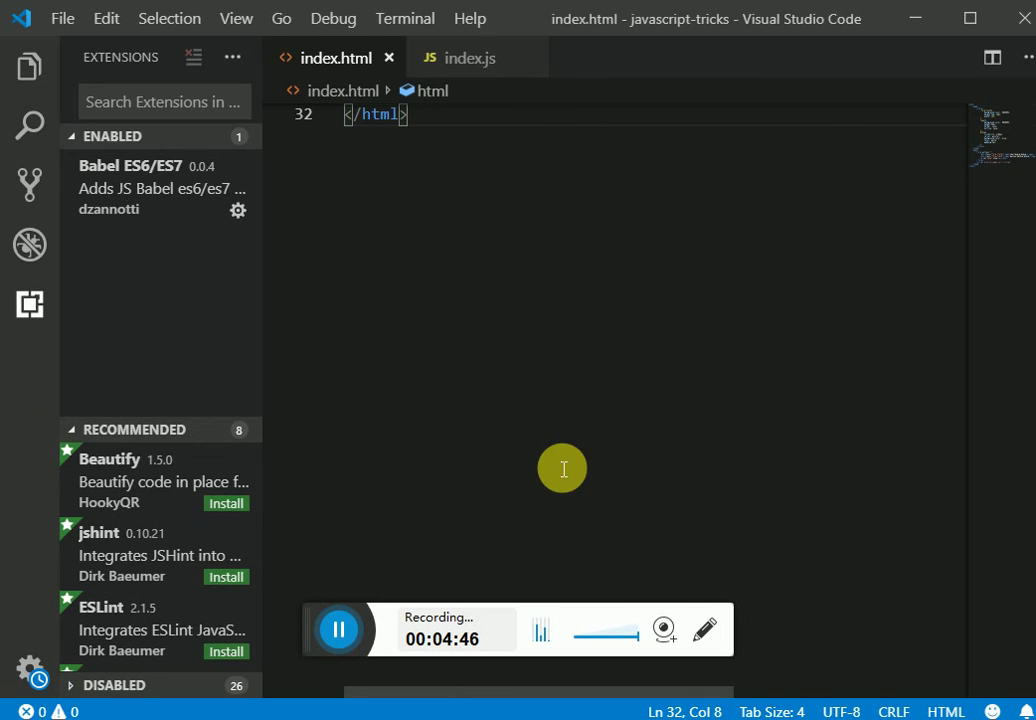